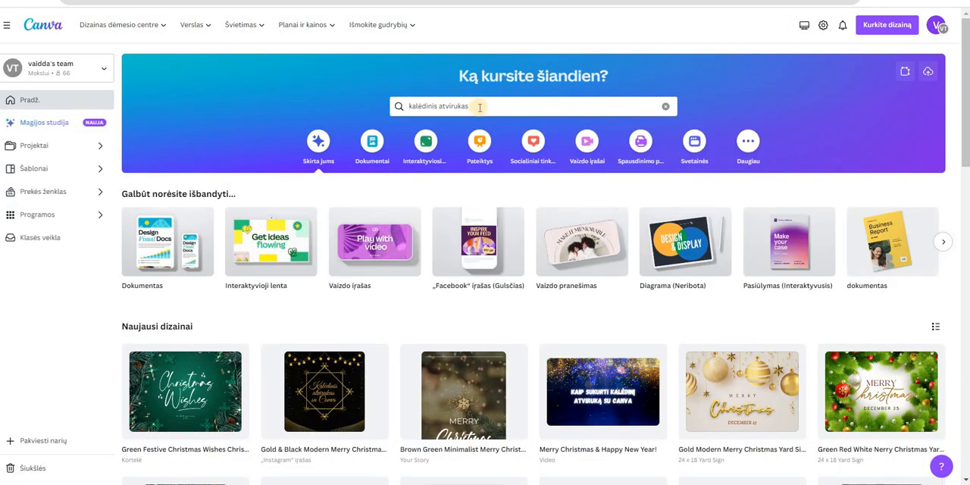
Search the templates for "kalėdinis atvirukas" and start customizing the Gold & Black Modern Merry Christmas Instagram Post template
{"action": "left_click", "coordinate": [480, 107]}
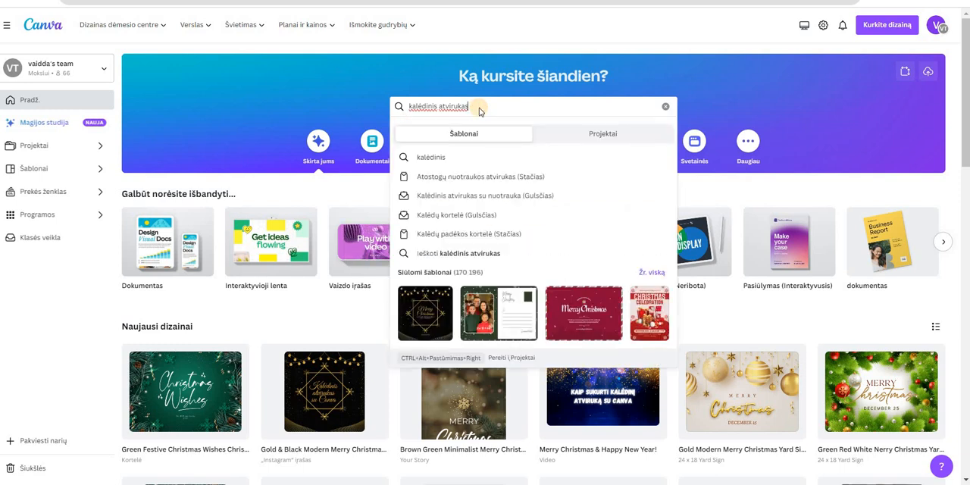
{"action": "key", "text": "Return"}
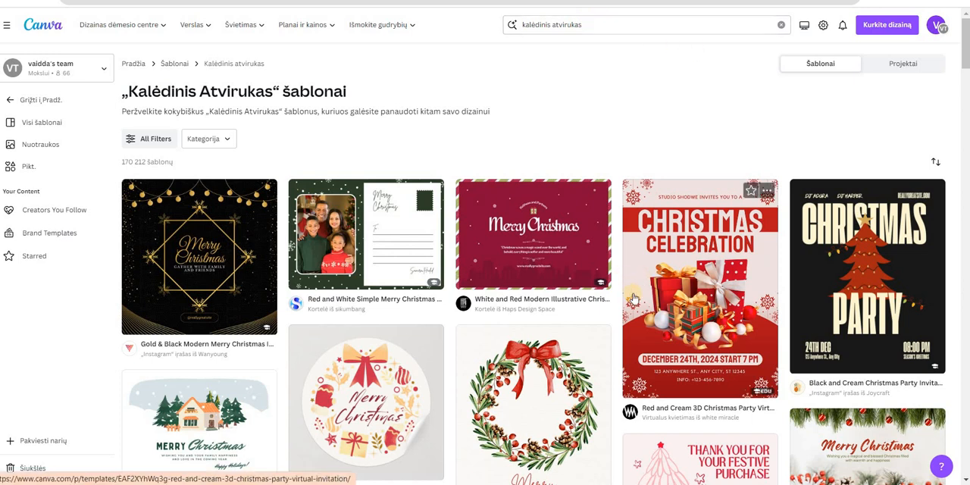
{"action": "scroll", "coordinate": [633, 299], "scroll_direction": "down", "scroll_amount": 4}
{"action": "scroll", "coordinate": [652, 288], "scroll_direction": "up", "scroll_amount": 5}
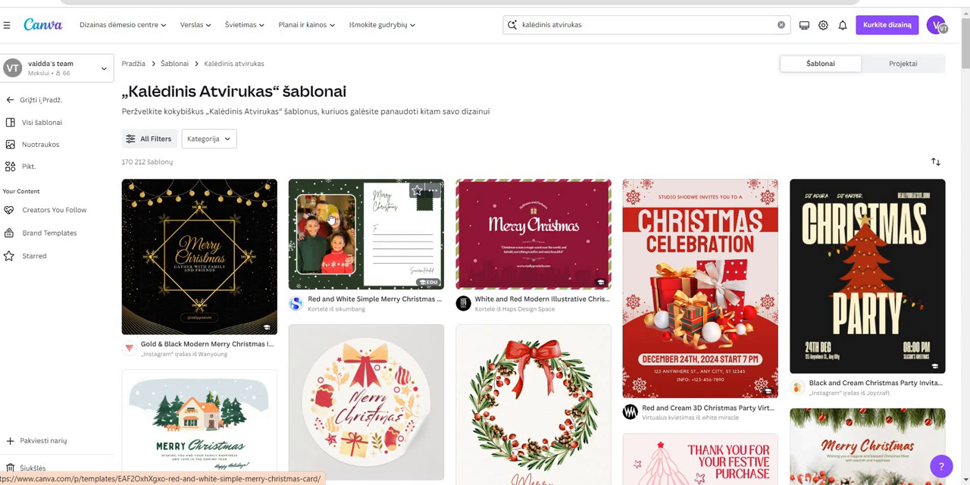
{"action": "left_click", "coordinate": [225, 247]}
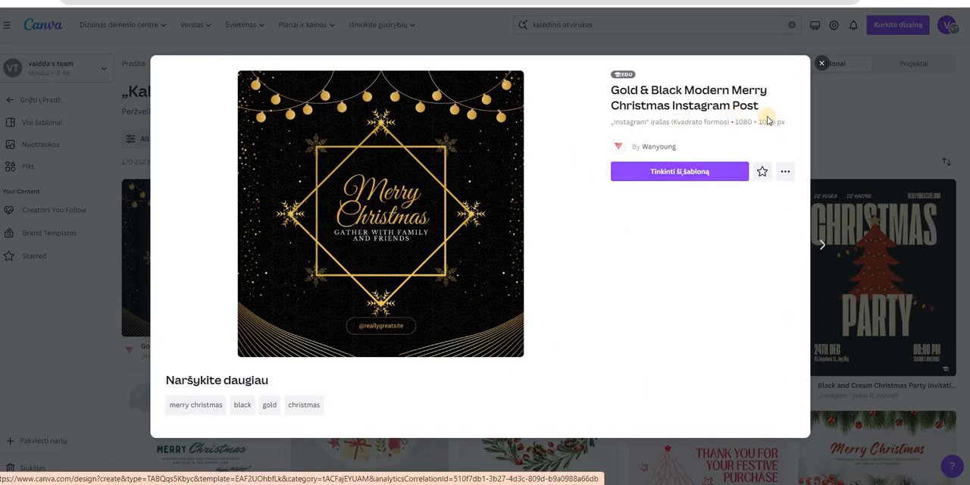
{"action": "left_click", "coordinate": [668, 172]}
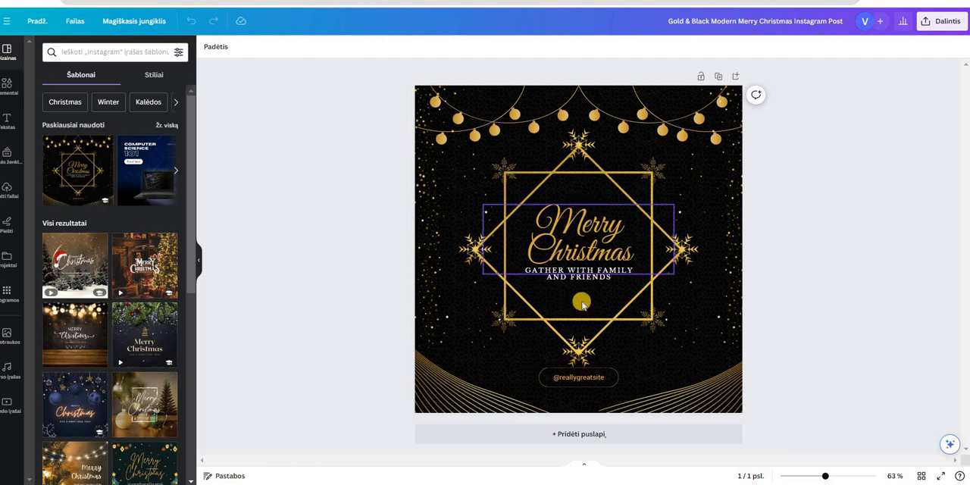
Duplicate the snowflake at the frame's top twice, placing smaller copies to its right and beside the frame's lowest snowflake, on its left
{"action": "left_click", "coordinate": [579, 229]}
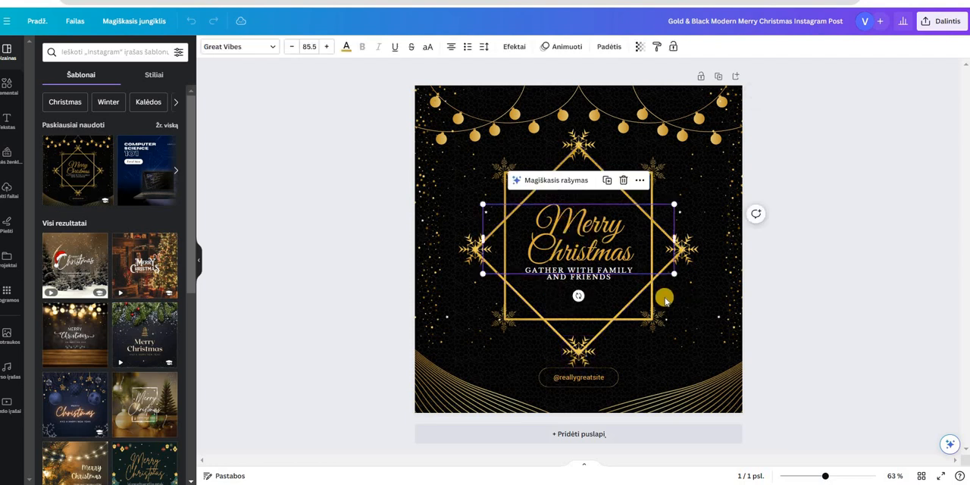
{"action": "left_click", "coordinate": [682, 241]}
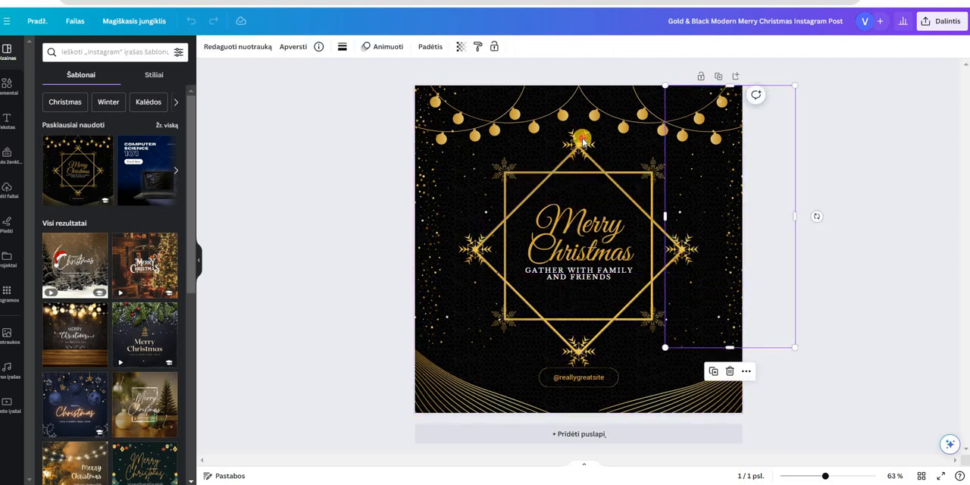
{"action": "left_click", "coordinate": [583, 143]}
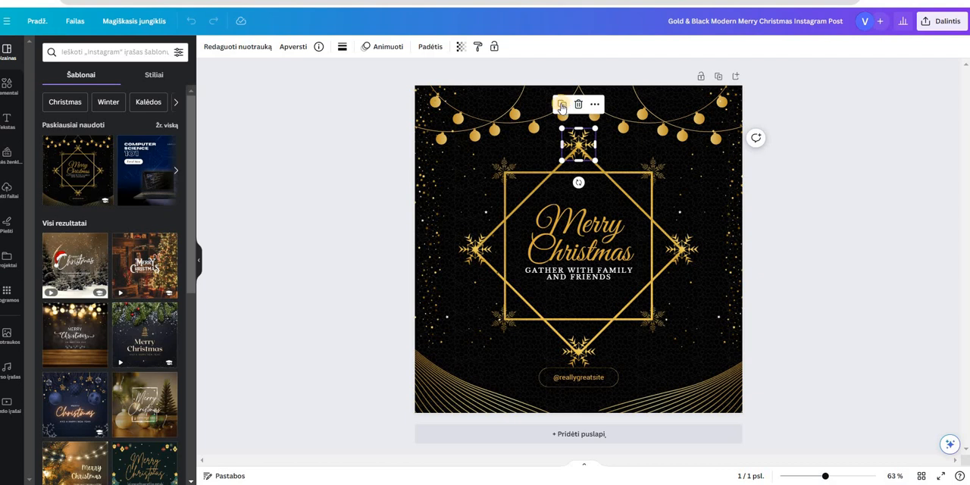
{"action": "left_click", "coordinate": [562, 107]}
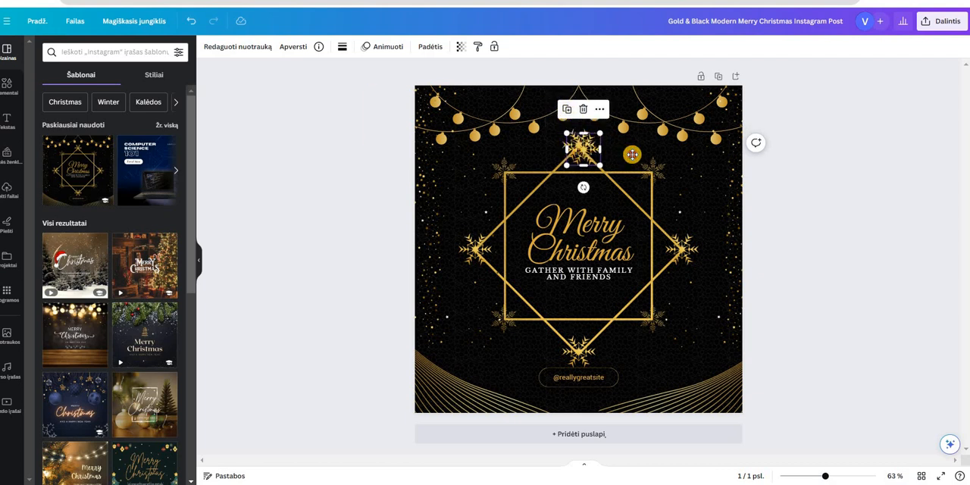
{"action": "left_click_drag", "start_coordinate": [631, 155], "coordinate": [630, 179]}
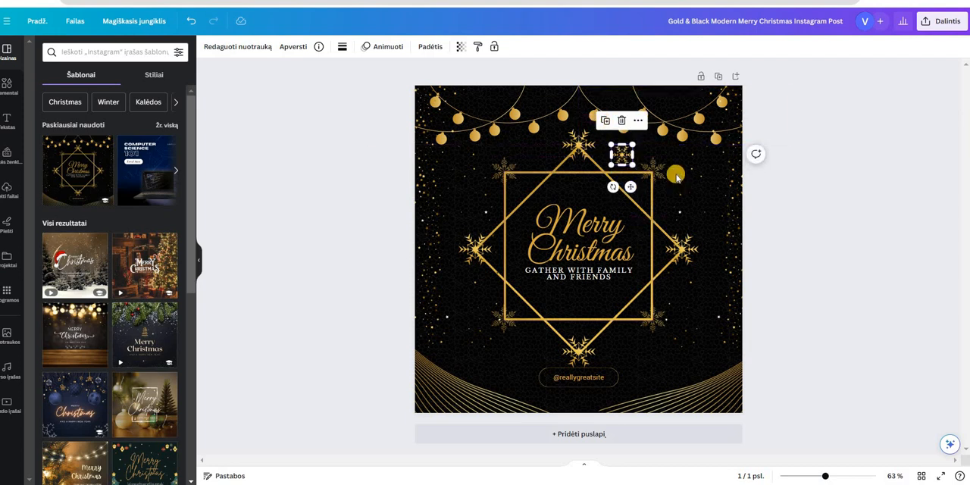
{"action": "key", "text": "ctrl+d"}
{"action": "left_click_drag", "start_coordinate": [680, 203], "coordinate": [528, 389]}
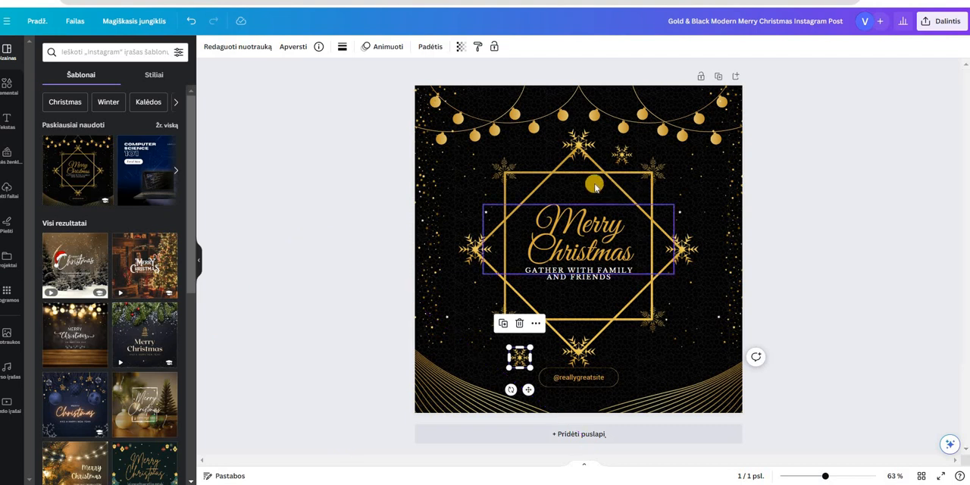
Try deleting the left string of golden lights, and undo the deletion
{"action": "left_click", "coordinate": [523, 121]}
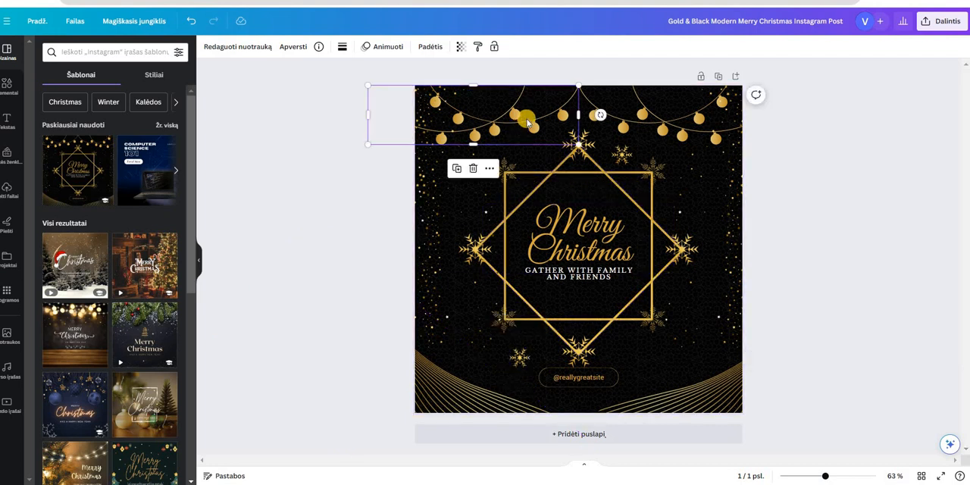
{"action": "key", "text": "Delete"}
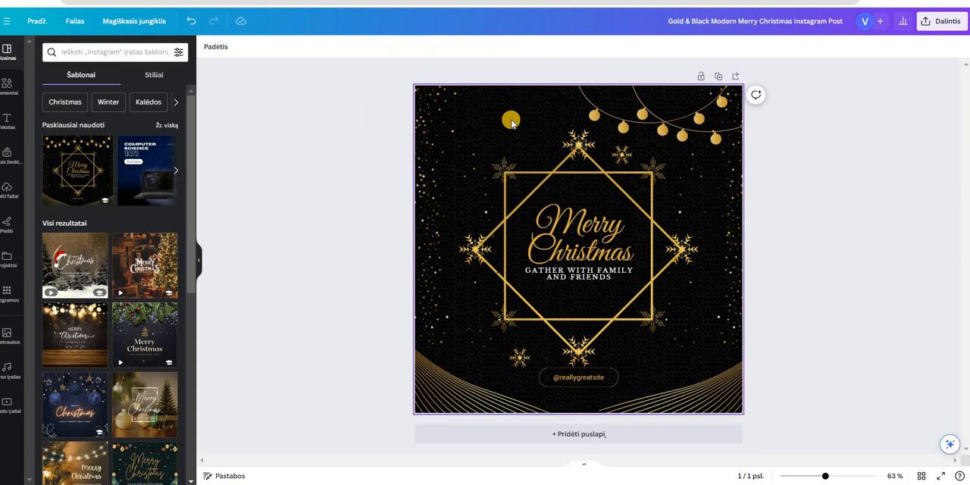
{"action": "key", "text": "ctrl+z"}
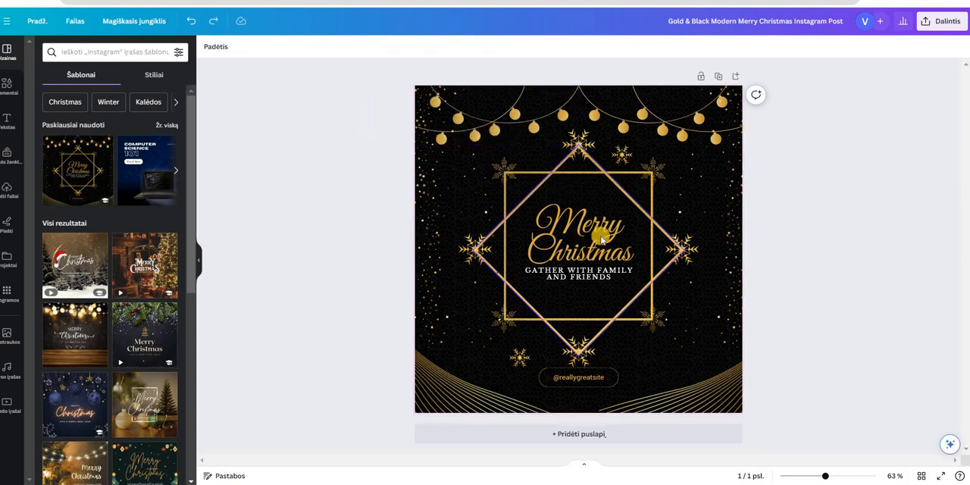
Move the "Merry Christmas" heading slightly up and the "Gather with family and friends" text slightly down to separate them
{"action": "left_click", "coordinate": [579, 279]}
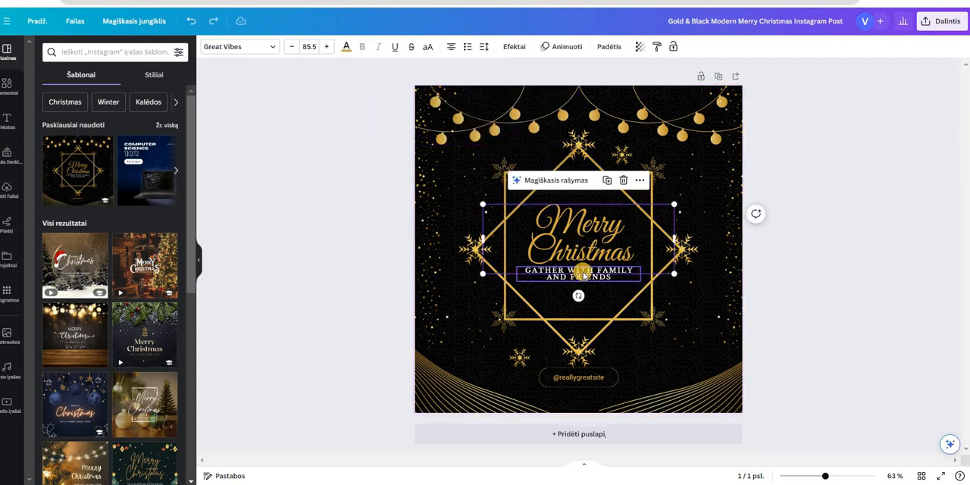
{"action": "left_click", "coordinate": [579, 274]}
{"action": "left_click", "coordinate": [578, 221]}
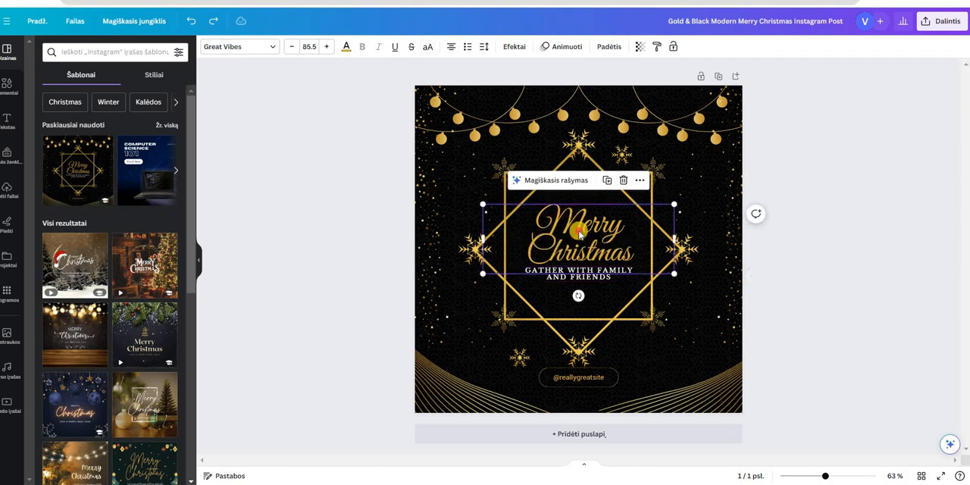
{"action": "key", "text": "Up"}
{"action": "key", "text": "Up"}
{"action": "key", "text": "Up"}
{"action": "key", "text": "Up"}
{"action": "key", "text": "Up"}
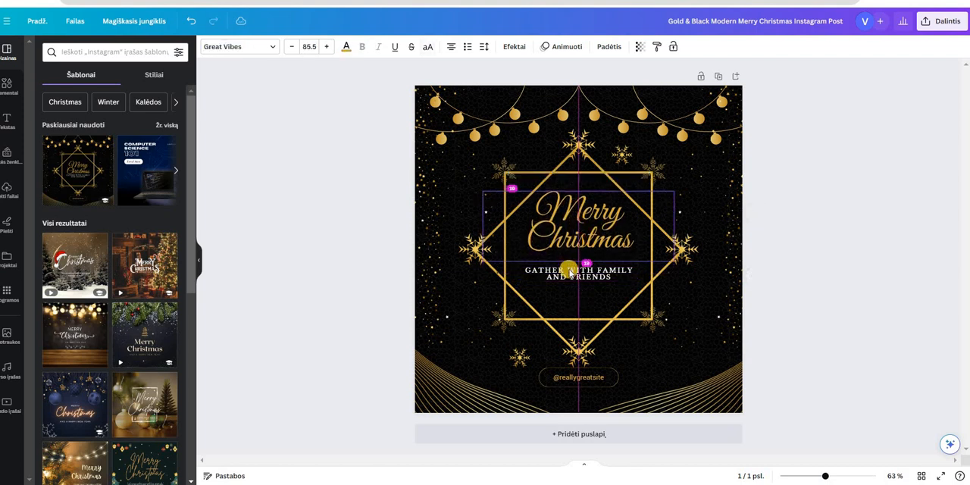
{"action": "key", "text": "Down"}
{"action": "key", "text": "Down"}
{"action": "left_click_drag", "start_coordinate": [571, 262], "coordinate": [571, 271]}
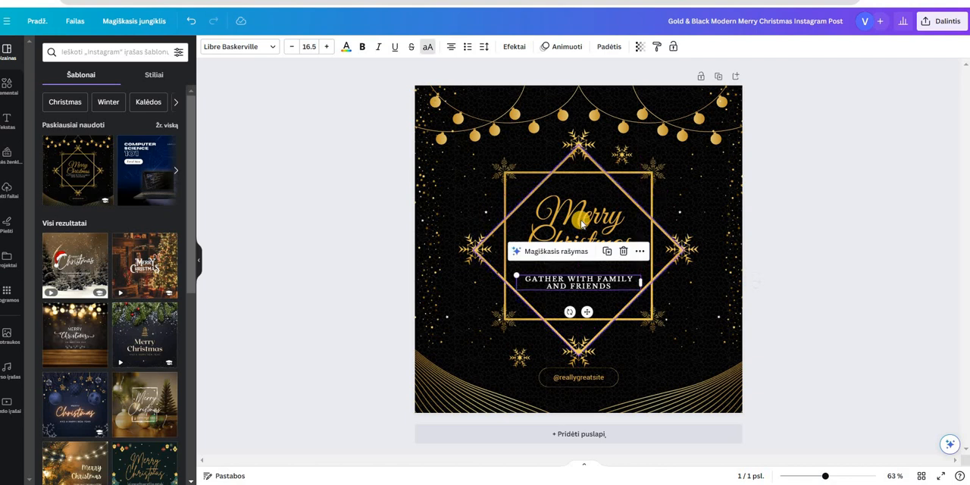
Examine the font, text colour and spacing options for the "Merry Christmas" heading
{"action": "left_click", "coordinate": [578, 220]}
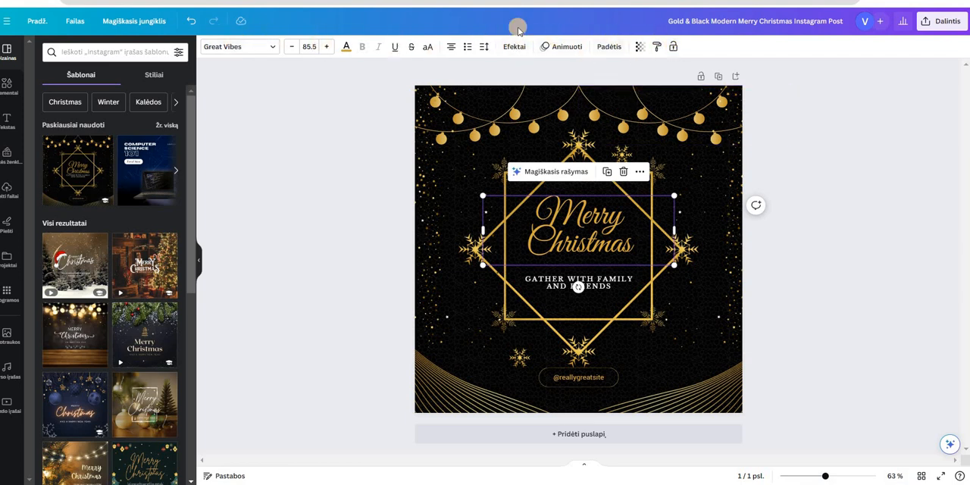
{"action": "left_click", "coordinate": [272, 47]}
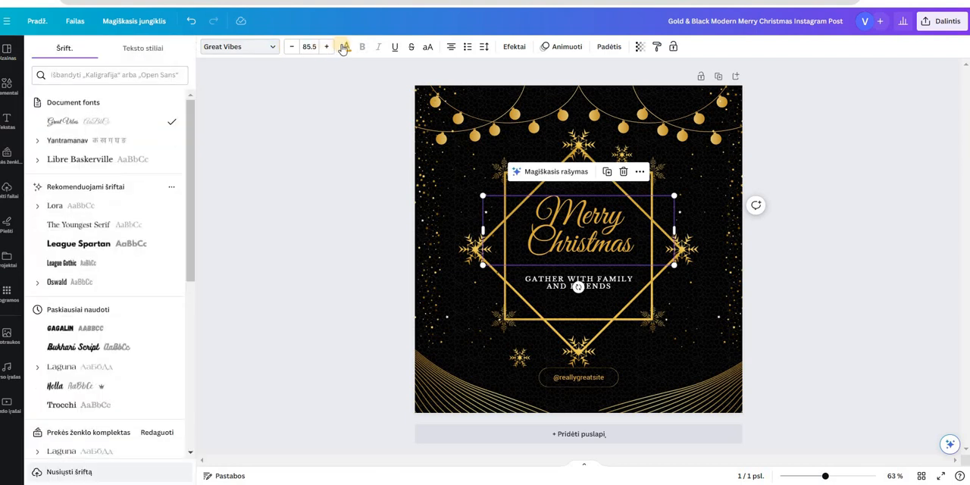
{"action": "left_click", "coordinate": [346, 48]}
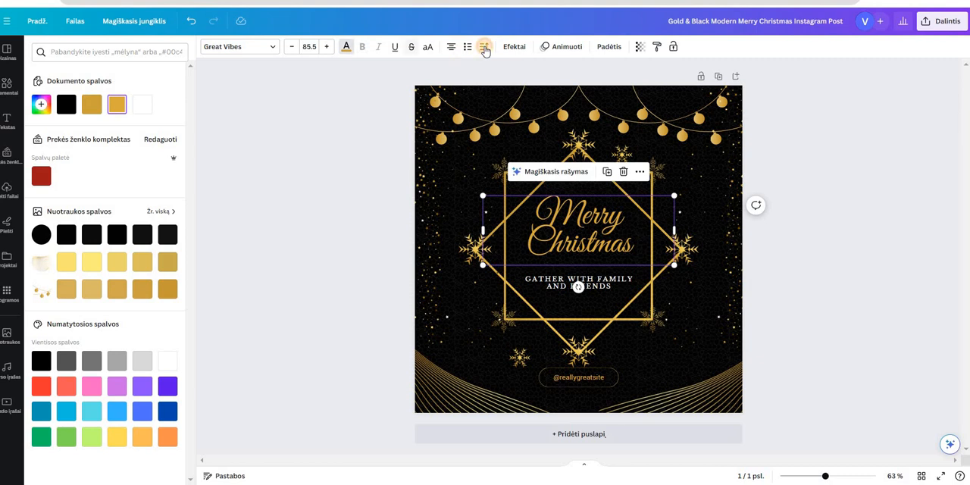
{"action": "left_click", "coordinate": [484, 47]}
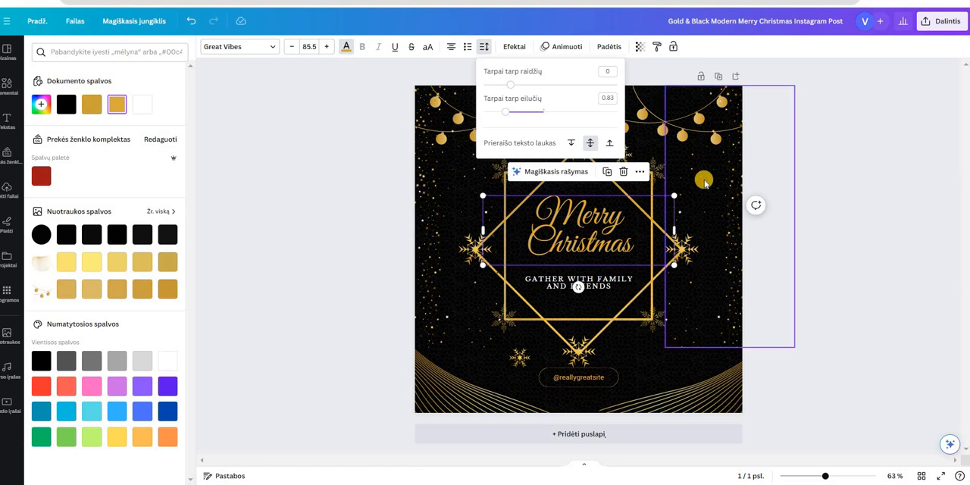
{"action": "left_click", "coordinate": [679, 173]}
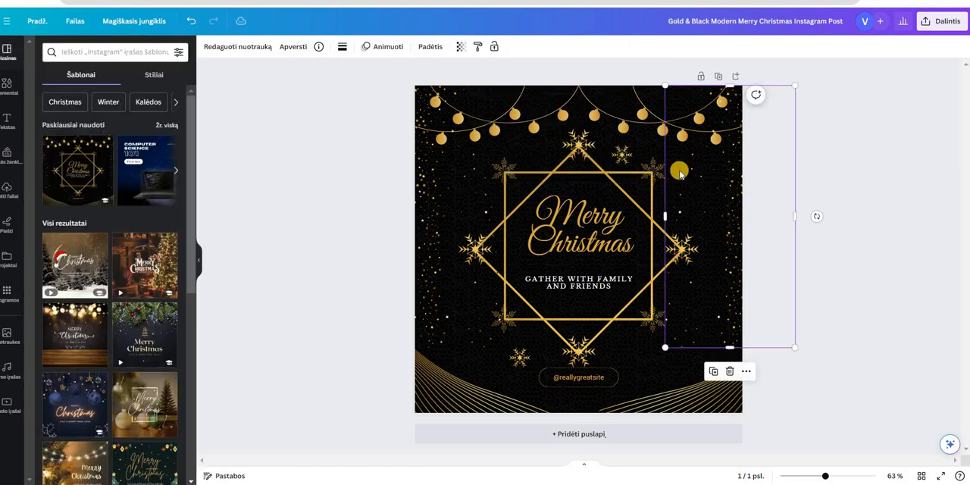
Replace the heading text with "Linksmų Kalėdų" and enlarge it slightly to font size 85.9
{"action": "double_click", "coordinate": [579, 217]}
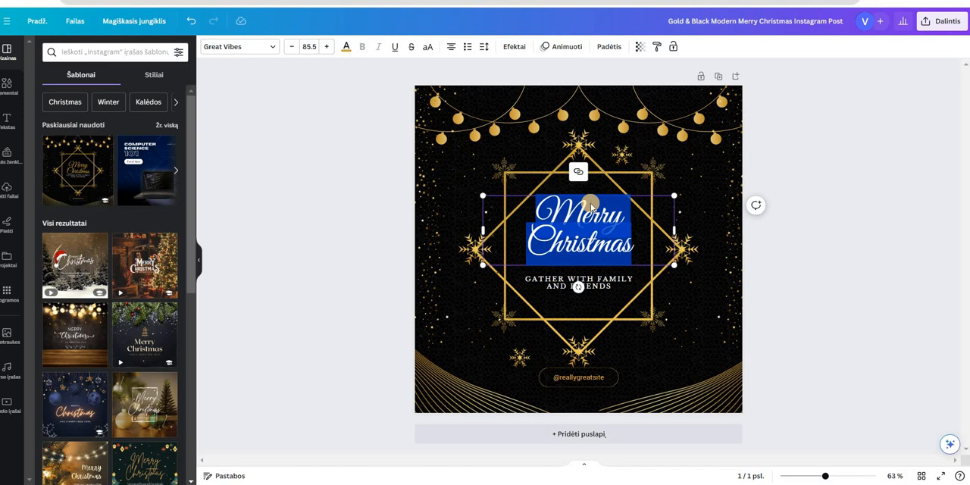
{"action": "type", "text": "Linksmų"}
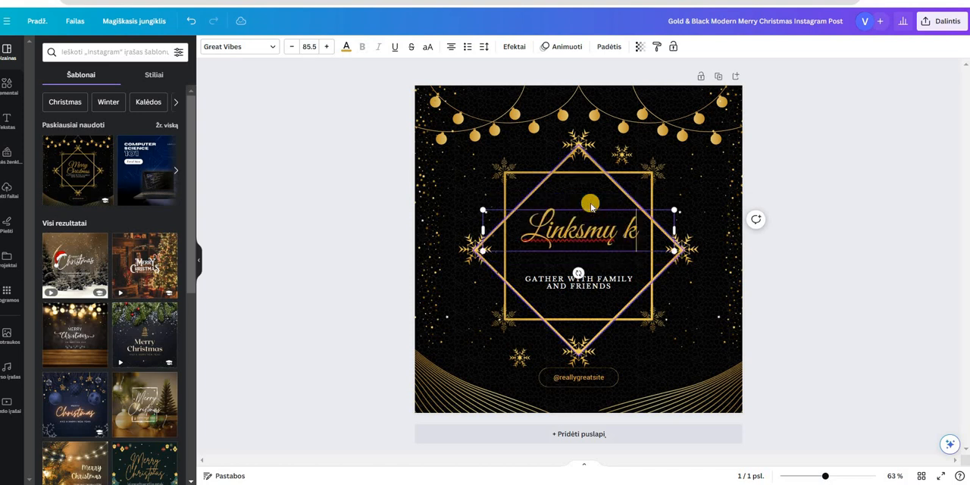
{"action": "type", "text": " Kalėdų"}
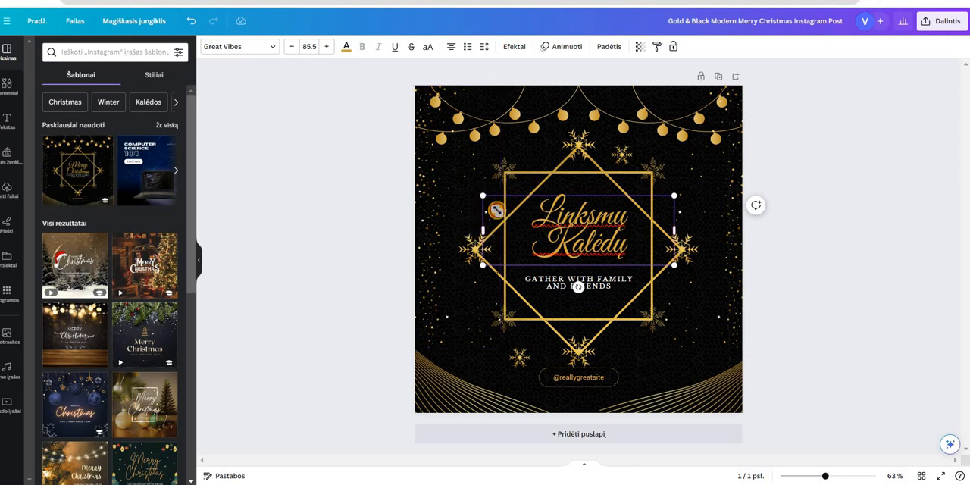
{"action": "mouse_move", "coordinate": [483, 197]}
{"action": "left_mouse_down"}
{"action": "mouse_move", "coordinate": [489, 210]}
{"action": "mouse_move", "coordinate": [482, 196]}
{"action": "left_mouse_up"}
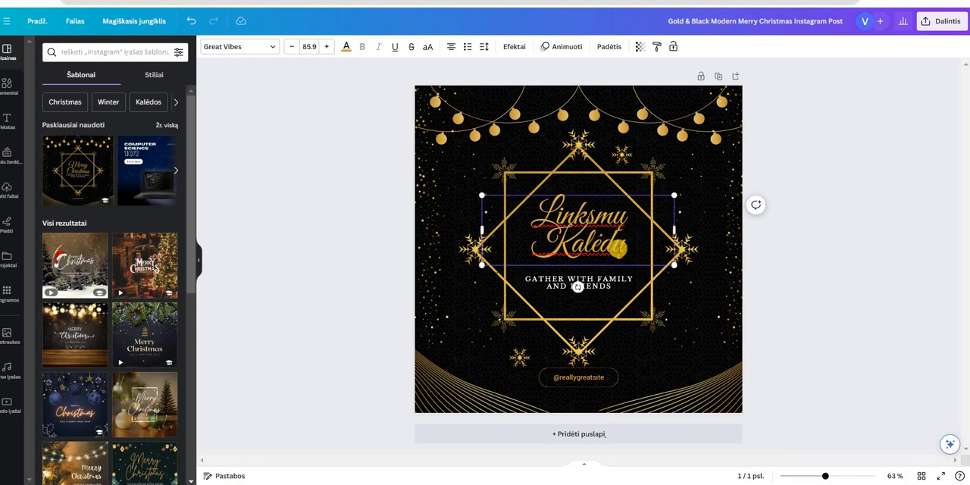
{"action": "key", "text": "shift+Left"}
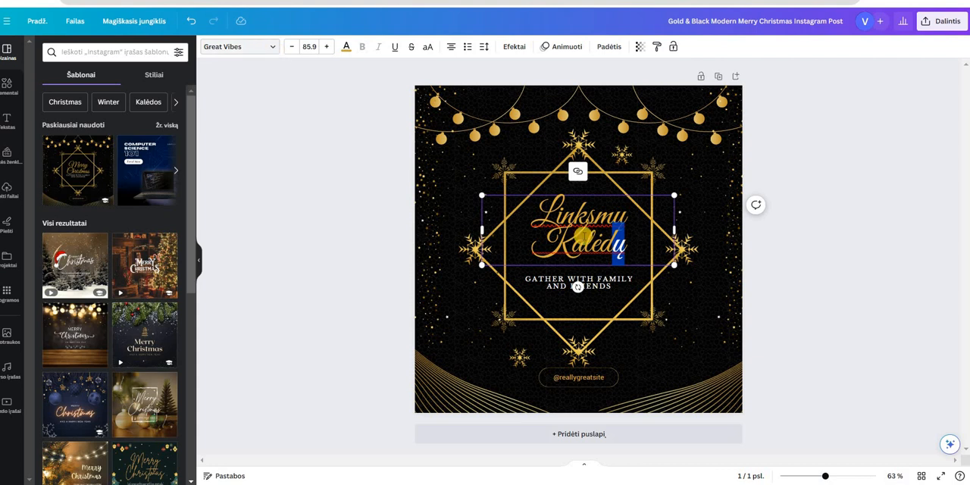
{"action": "left_click", "coordinate": [589, 217]}
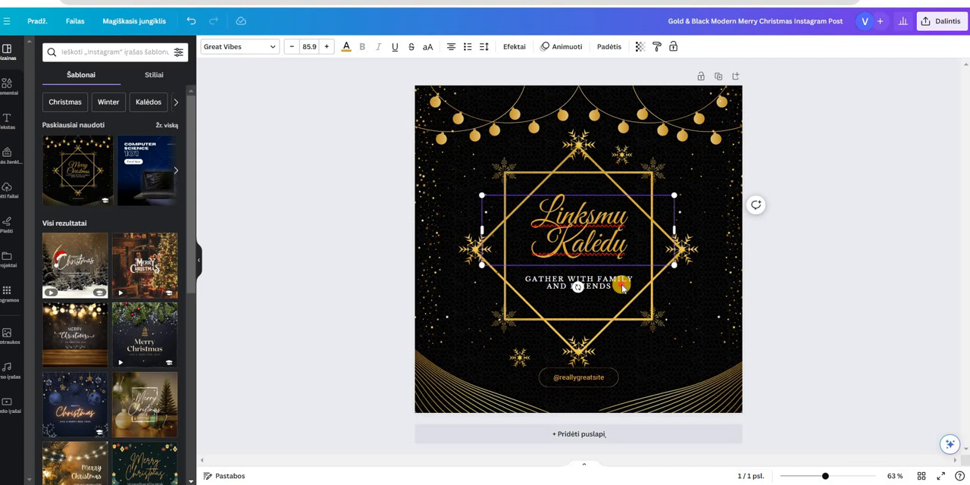
Try duplicating the "Gather with family and friends" text, moving the copy to the card's lower right, and delete the copy
{"action": "left_click", "coordinate": [613, 287]}
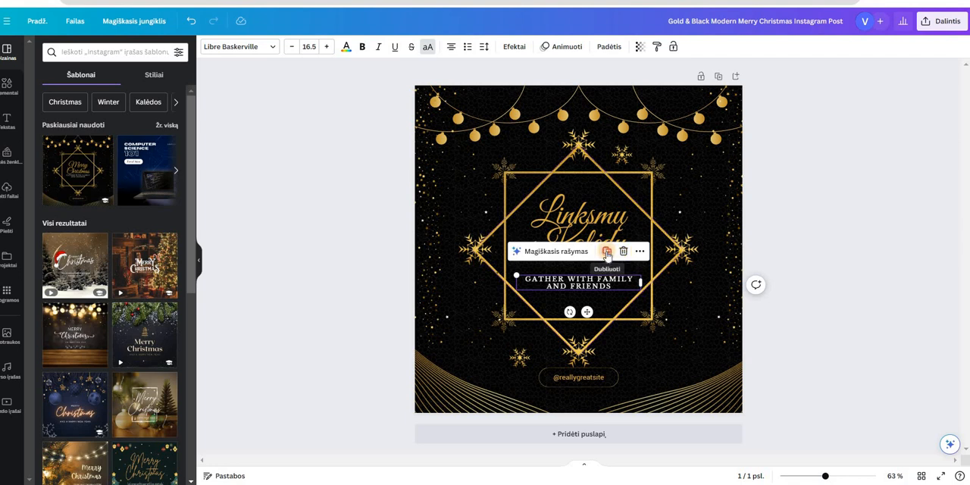
{"action": "left_click", "coordinate": [606, 252]}
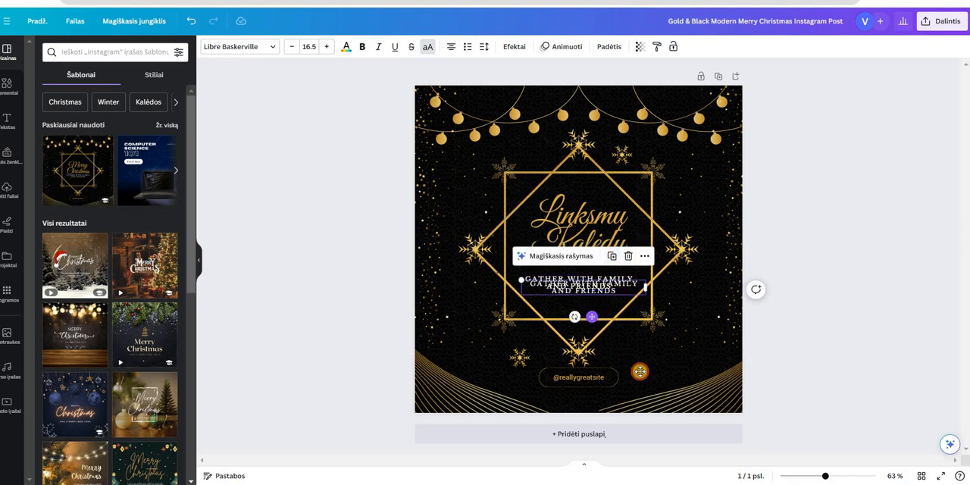
{"action": "left_click_drag", "start_coordinate": [591, 317], "coordinate": [575, 333]}
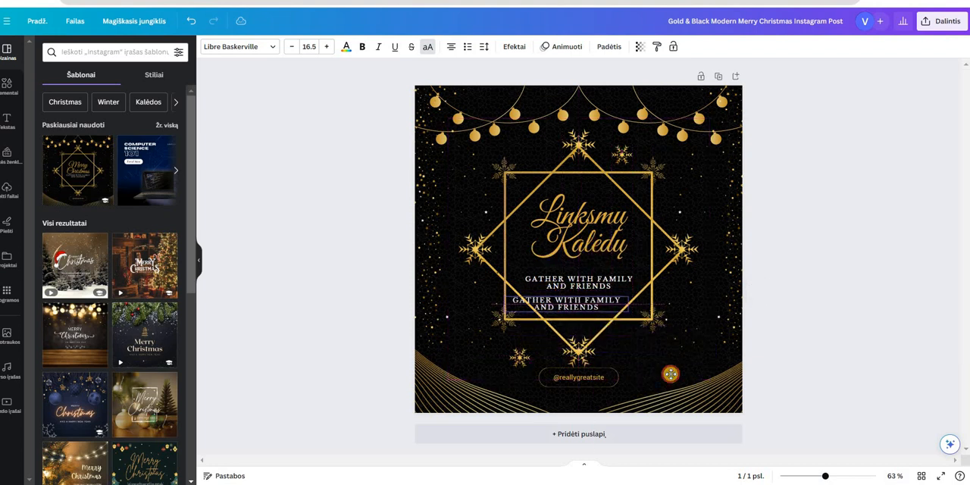
{"action": "left_click_drag", "start_coordinate": [671, 373], "coordinate": [710, 318]}
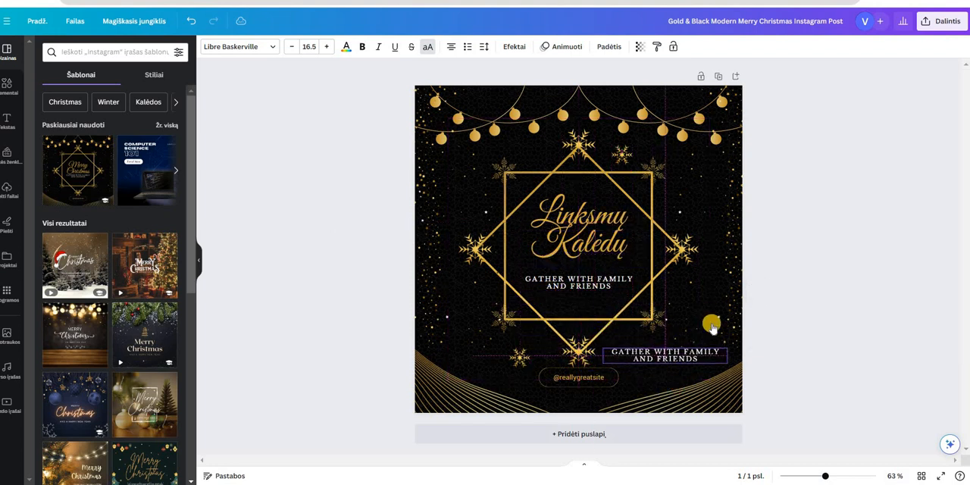
{"action": "key", "text": "Delete"}
Delete the "Gather with family and friends" text and move the "Linksmų Kalėdų" heading down towards the frame's centre
{"action": "left_click", "coordinate": [589, 281]}
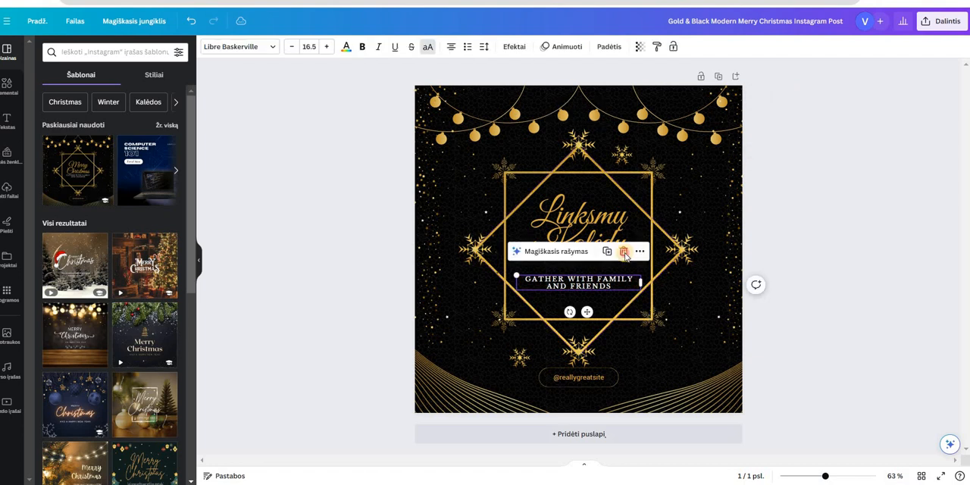
{"action": "left_click", "coordinate": [624, 253]}
{"action": "left_click_drag", "start_coordinate": [595, 246], "coordinate": [593, 268]}
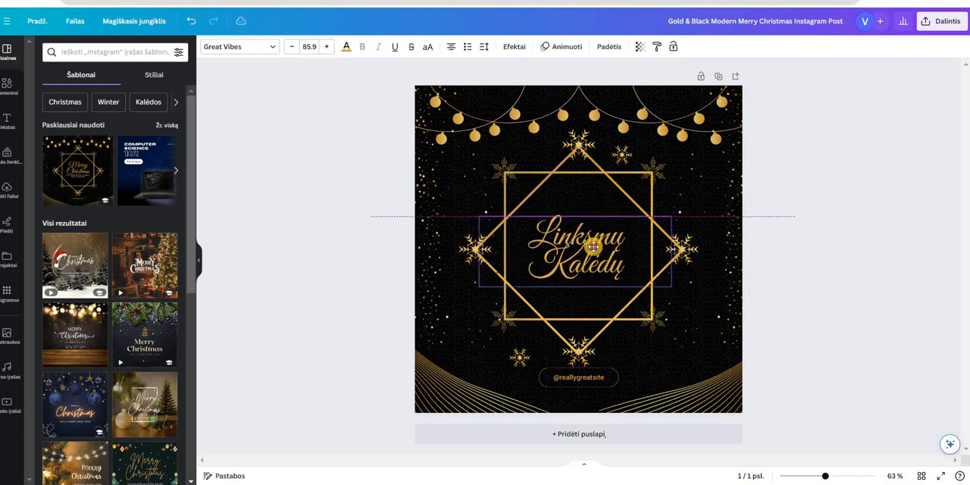
{"action": "left_click", "coordinate": [594, 377]}
{"action": "left_click", "coordinate": [549, 380]}
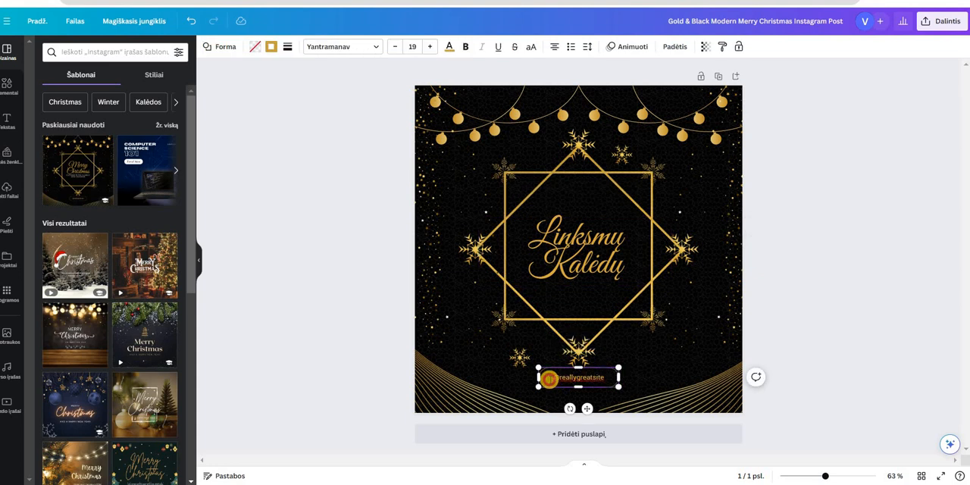
{"action": "left_click", "coordinate": [547, 381]}
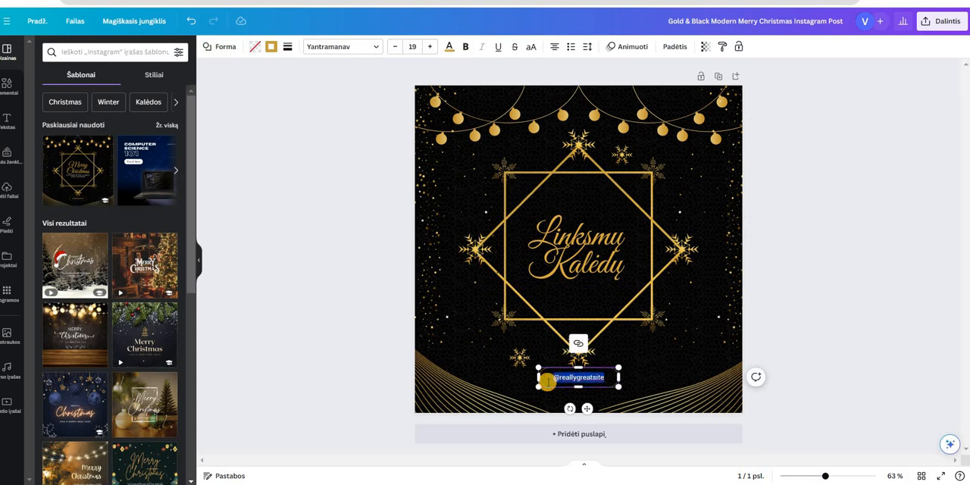
{"action": "type", "text": "2023 m."}
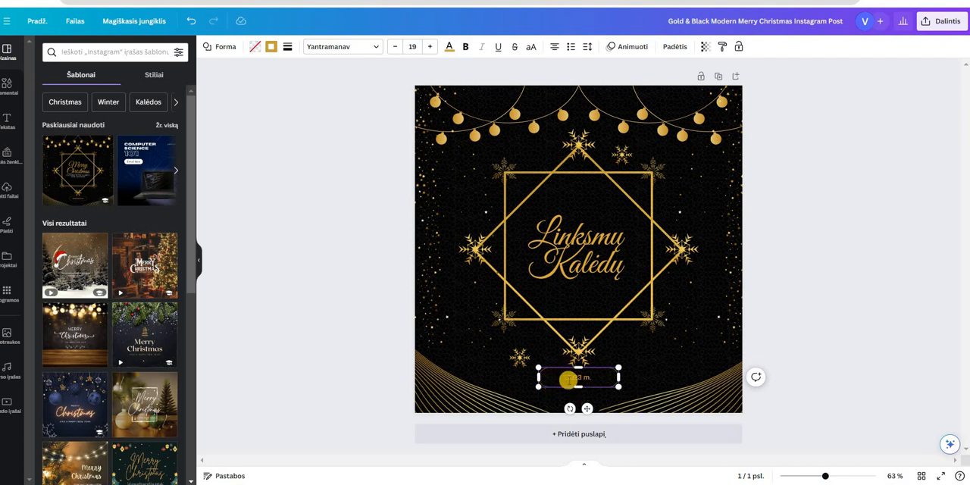
{"action": "left_click", "coordinate": [625, 367]}
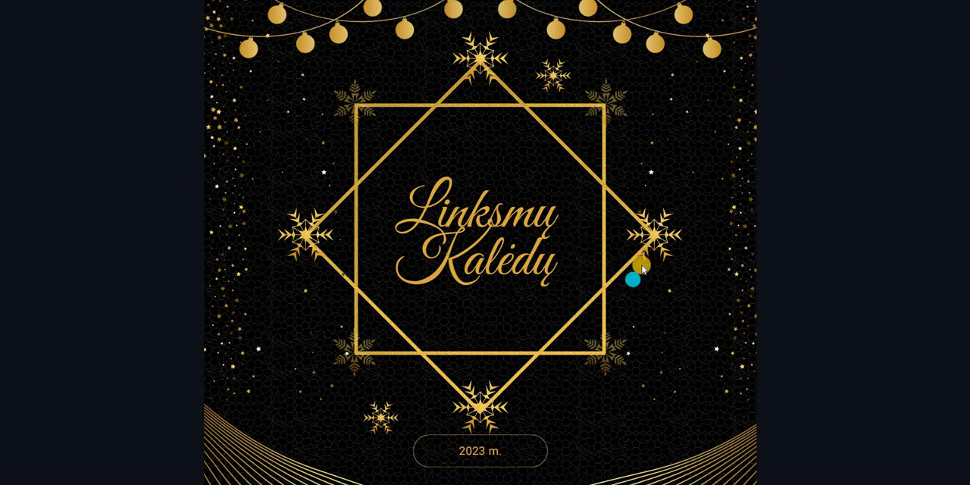
{"action": "right_click", "coordinate": [642, 266]}
{"action": "left_click", "coordinate": [670, 274]}
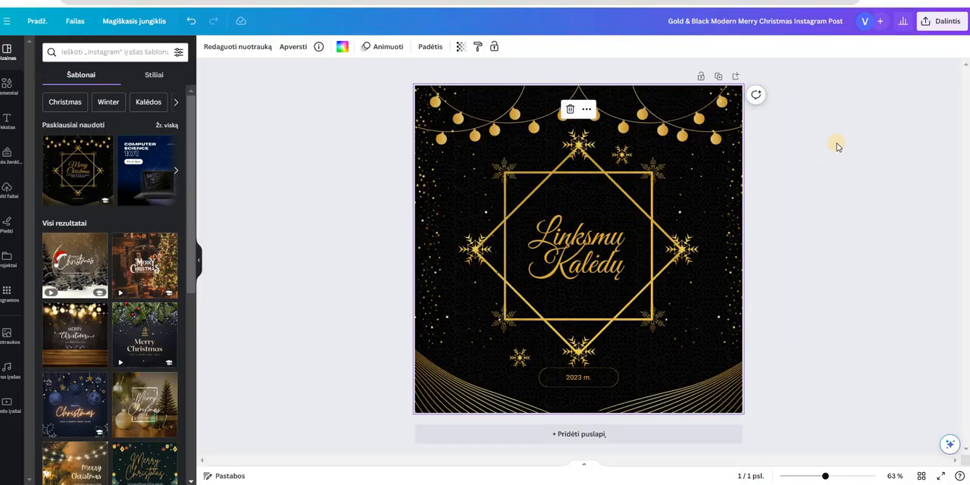
Look through the available download file types and download the card as a PNG image
{"action": "left_click", "coordinate": [956, 25]}
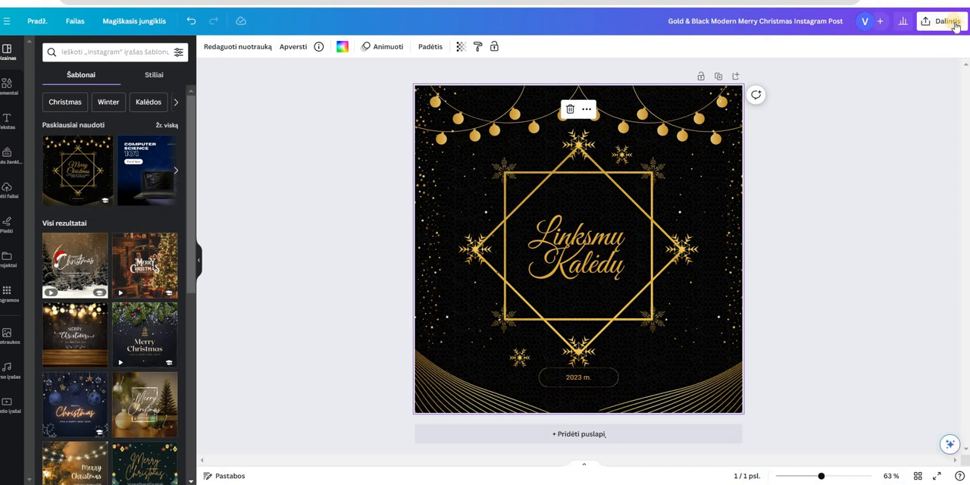
{"action": "left_click", "coordinate": [955, 24]}
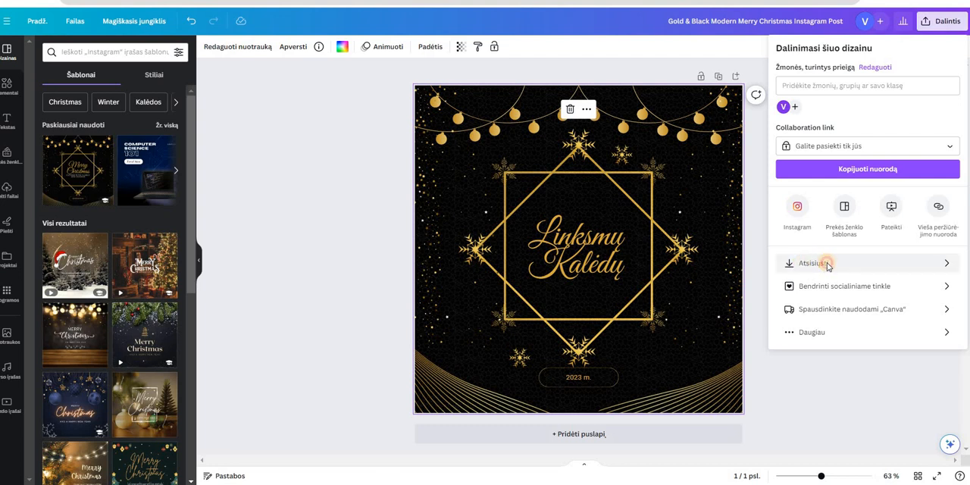
{"action": "left_click", "coordinate": [826, 263]}
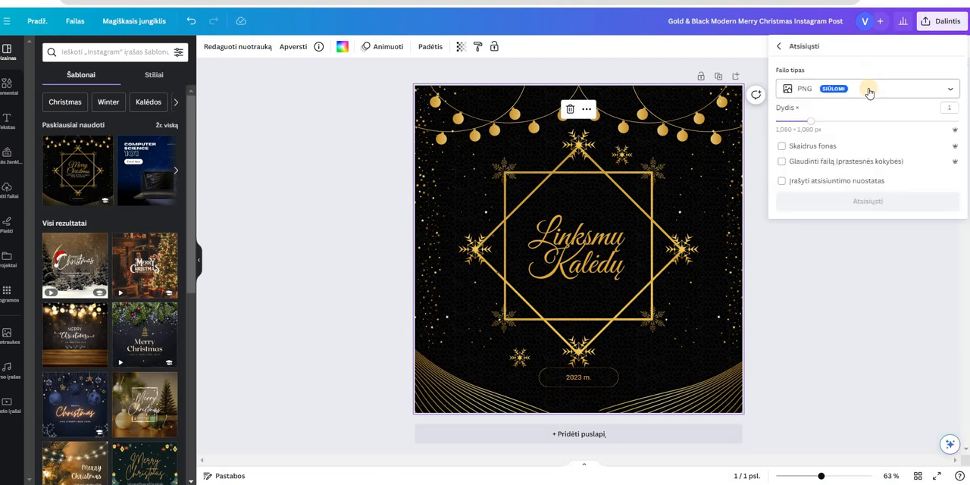
{"action": "left_click", "coordinate": [853, 90]}
{"action": "scroll", "coordinate": [850, 159], "scroll_direction": "down", "scroll_amount": 3}
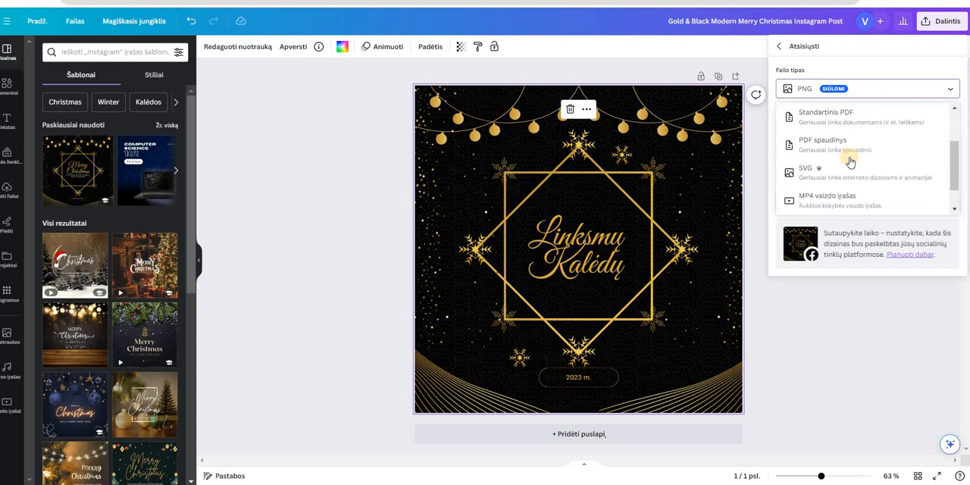
{"action": "scroll", "coordinate": [846, 124], "scroll_direction": "up", "scroll_amount": 3}
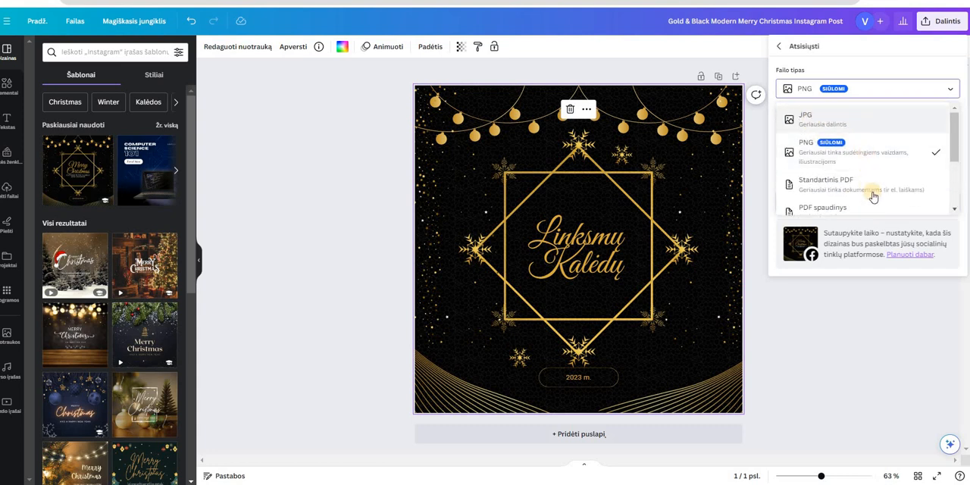
{"action": "scroll", "coordinate": [850, 187], "scroll_direction": "down", "scroll_amount": 3}
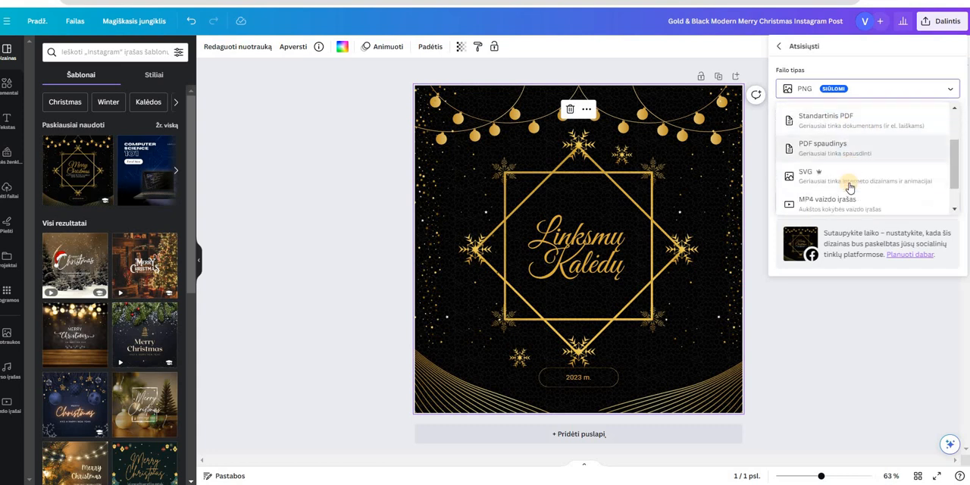
{"action": "scroll", "coordinate": [826, 205], "scroll_direction": "up", "scroll_amount": 2}
{"action": "scroll", "coordinate": [826, 205], "scroll_direction": "down", "scroll_amount": 1}
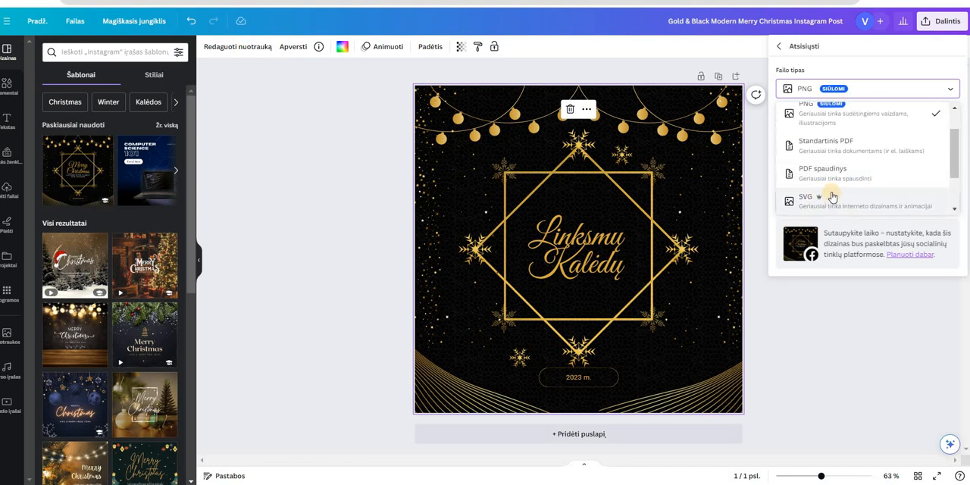
{"action": "scroll", "coordinate": [837, 155], "scroll_direction": "up", "scroll_amount": 2}
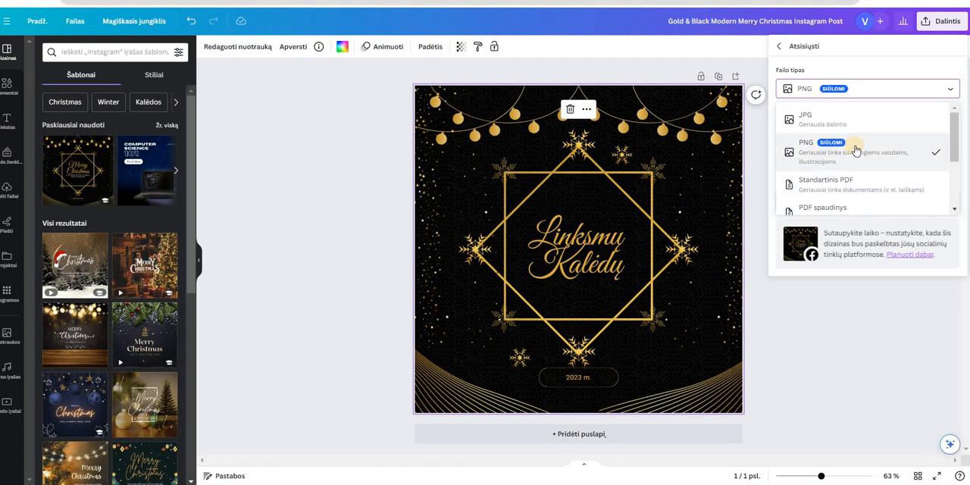
{"action": "left_click", "coordinate": [861, 202]}
{"action": "left_click", "coordinate": [863, 203]}
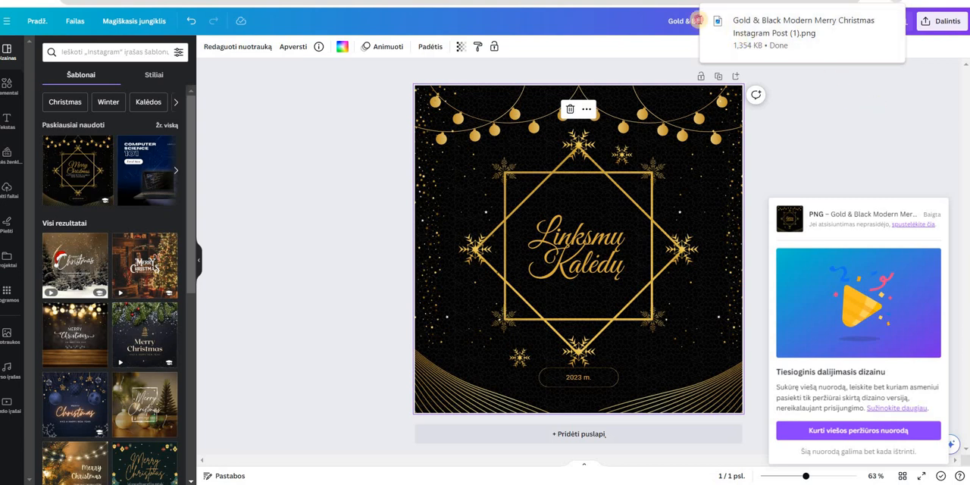
Try to replace the design's template title with a new name ending in "sveikinimas"
{"action": "left_click", "coordinate": [698, 21]}
{"action": "left_click_drag", "start_coordinate": [669, 20], "coordinate": [832, 89]}
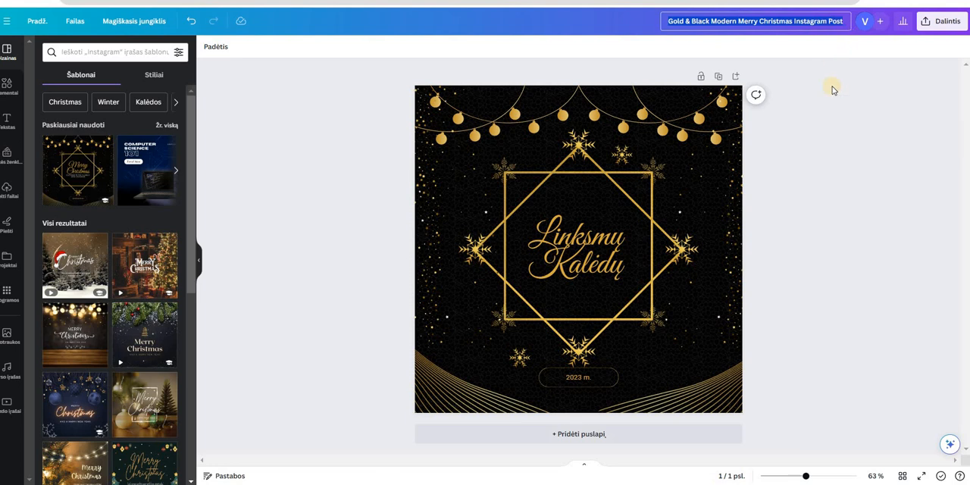
{"action": "left_click", "coordinate": [832, 101]}
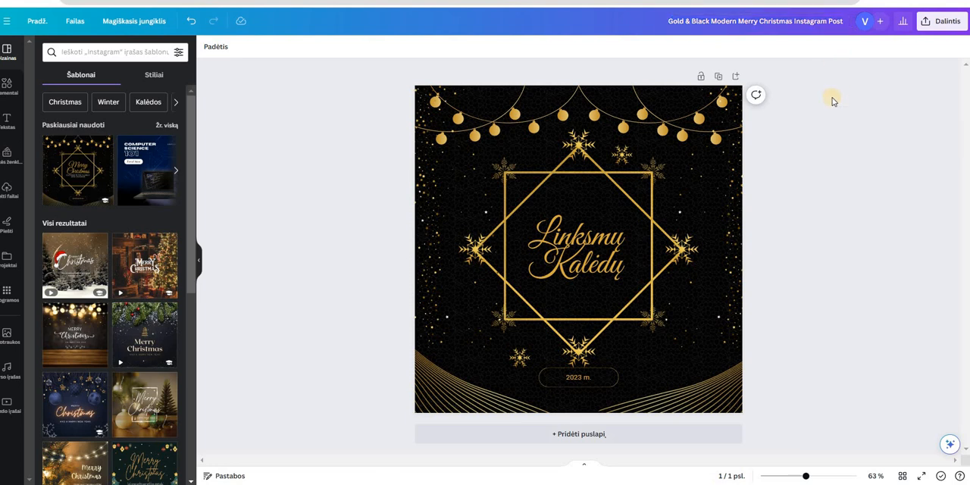
{"action": "type", "text": "t"}
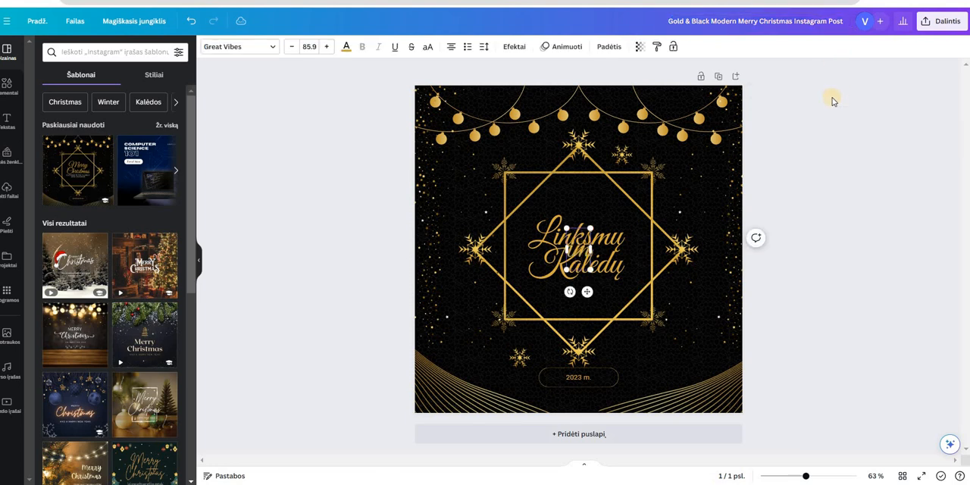
{"action": "type", "text": "inis sveikinimas"}
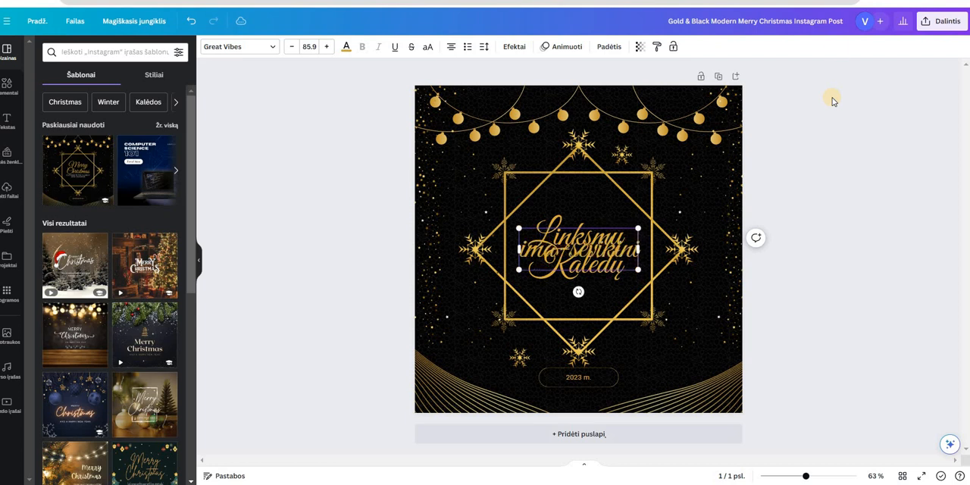
Rename the design as "kvietimas-sveikinimas"
{"action": "left_click", "coordinate": [765, 23]}
{"action": "type", "text": "kvietimas-"}
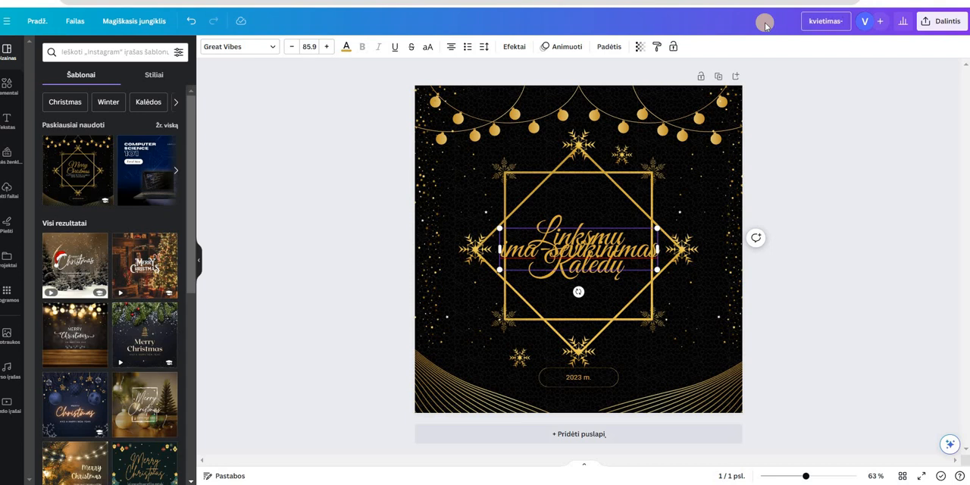
{"action": "type", "text": "sveikinimas"}
{"action": "key", "text": "Return"}
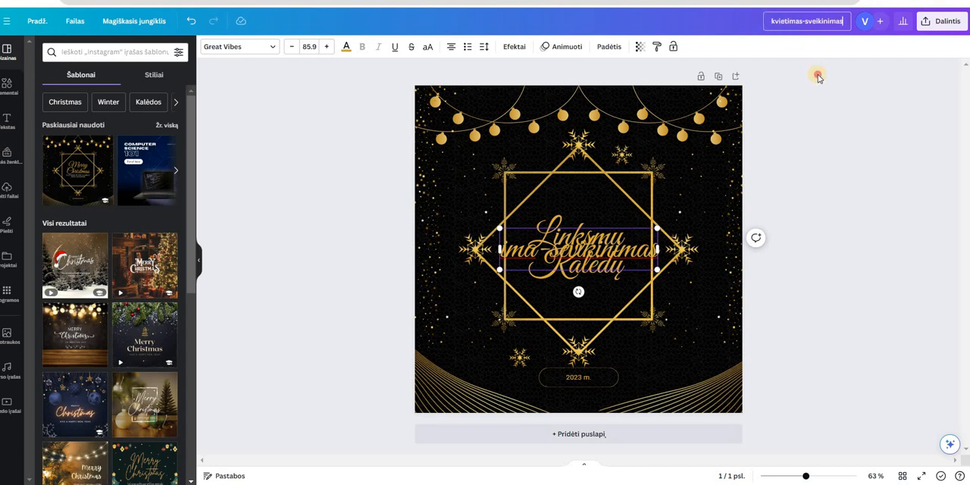
{"action": "left_click", "coordinate": [802, 34]}
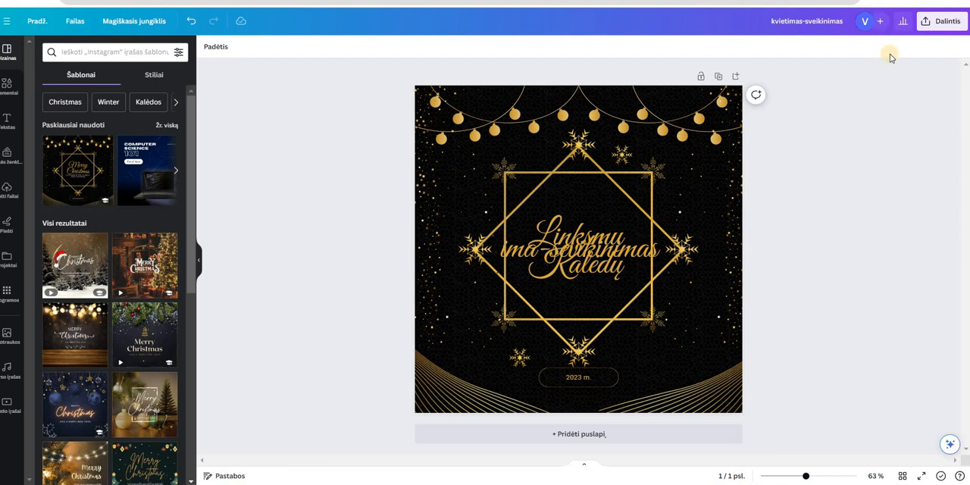
Delete the stray text box overlapping the "Linksmų Kalėdų" heading
{"action": "left_click", "coordinate": [636, 256]}
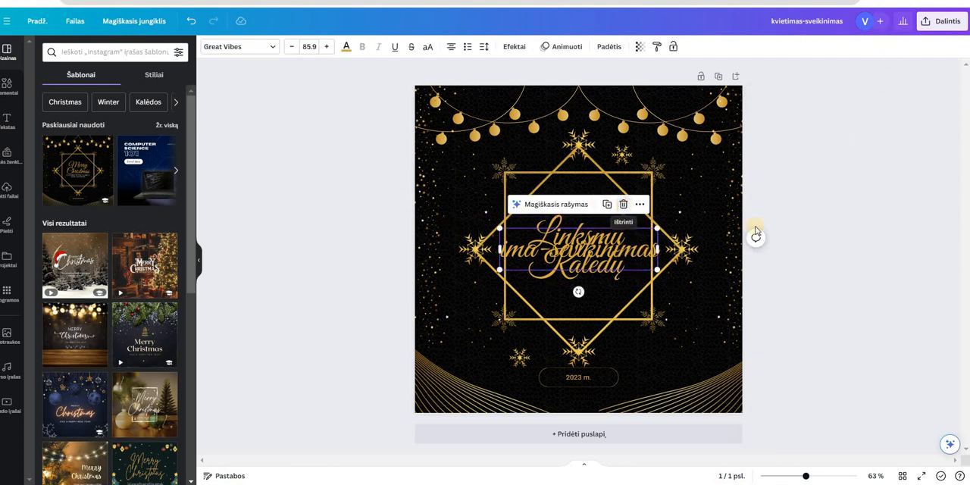
{"action": "key", "text": "Delete"}
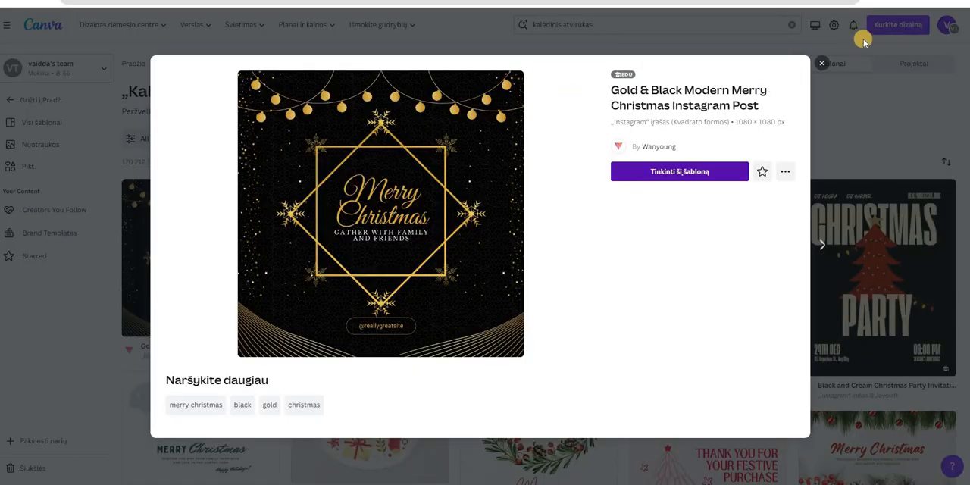
Close the template preview and return to the home page showing the recent designs
{"action": "left_click", "coordinate": [6, 351]}
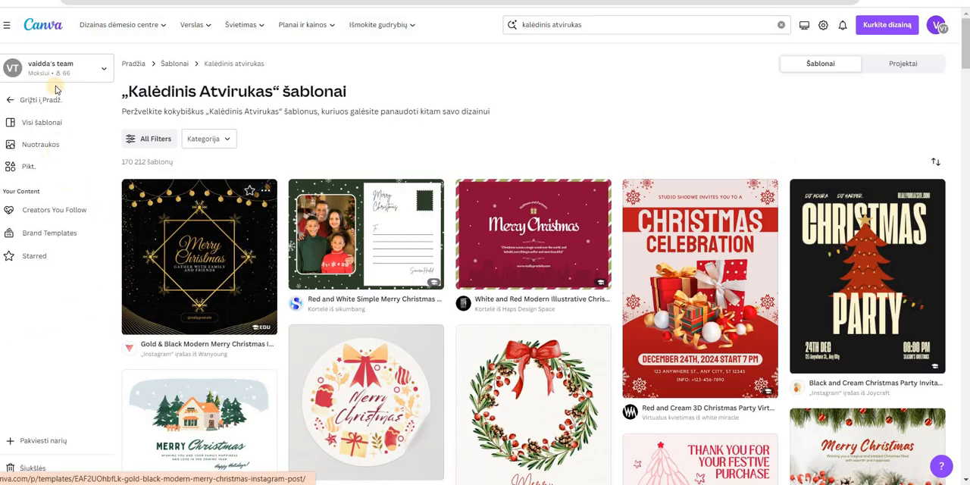
{"action": "left_click", "coordinate": [265, 190]}
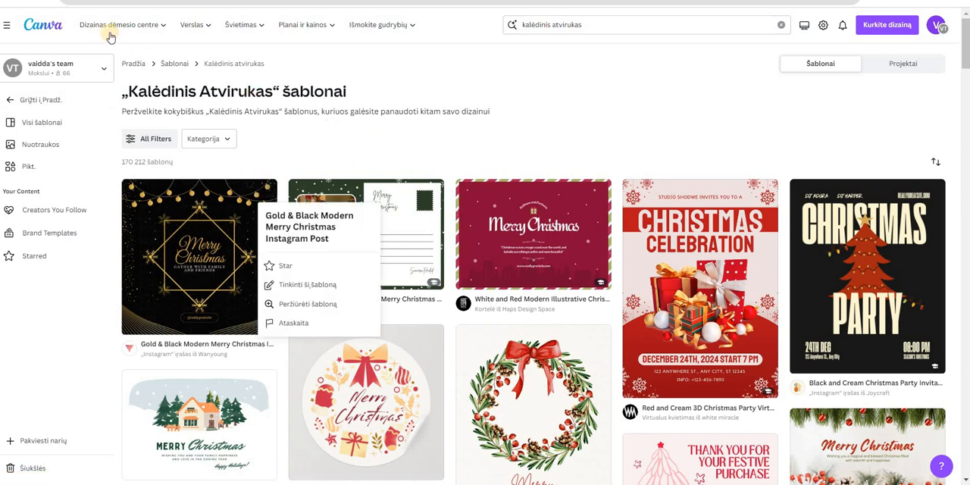
{"action": "left_click", "coordinate": [49, 33]}
{"action": "left_click", "coordinate": [48, 35]}
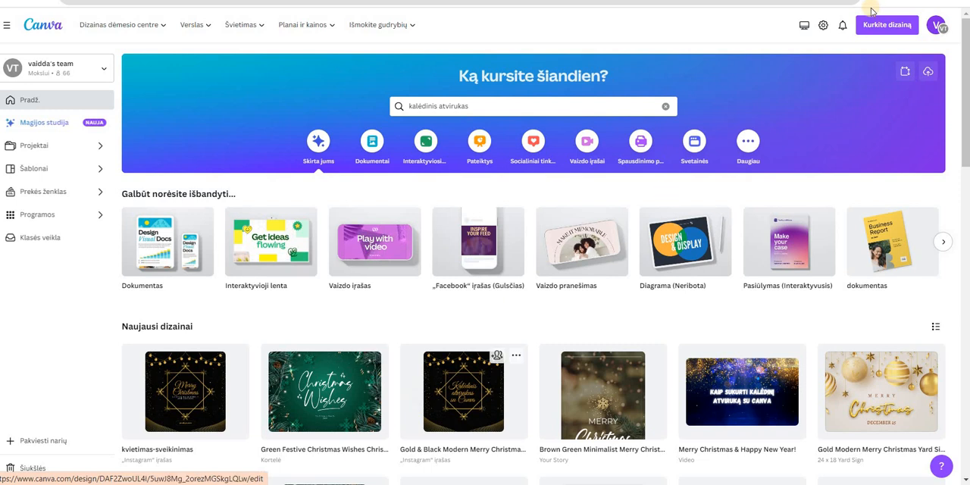
Open the downloaded image "Gold & Black Modern Merry Christmas Instagram Post (1).png" to check the finished card
{"action": "left_click", "coordinate": [894, 0]}
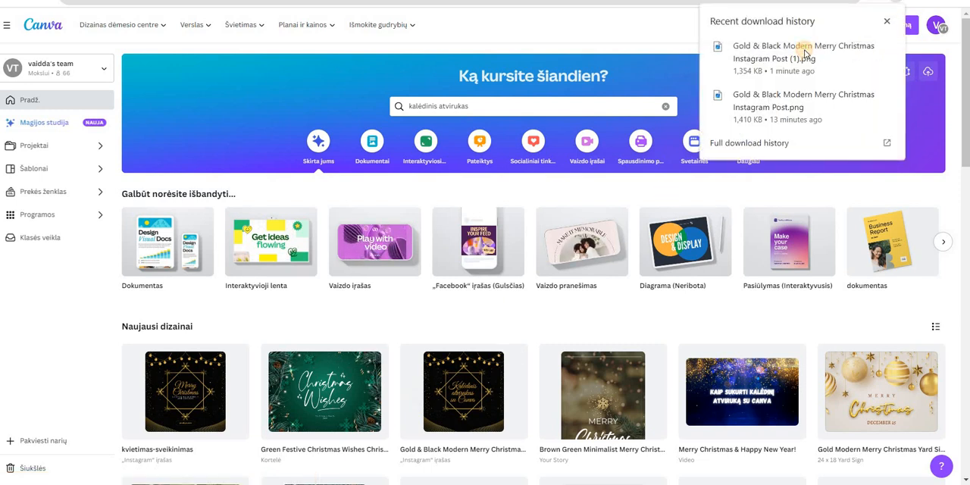
{"action": "left_click", "coordinate": [804, 50]}
{"action": "key", "text": "Right"}
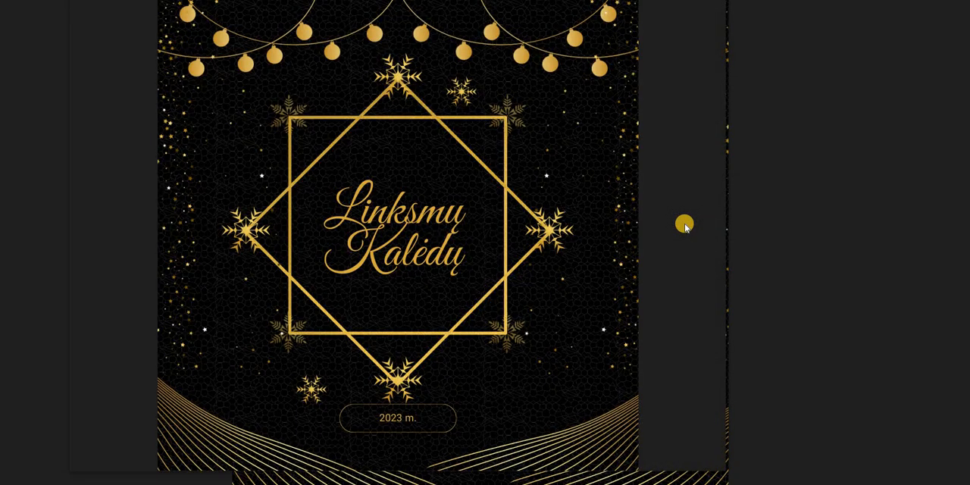